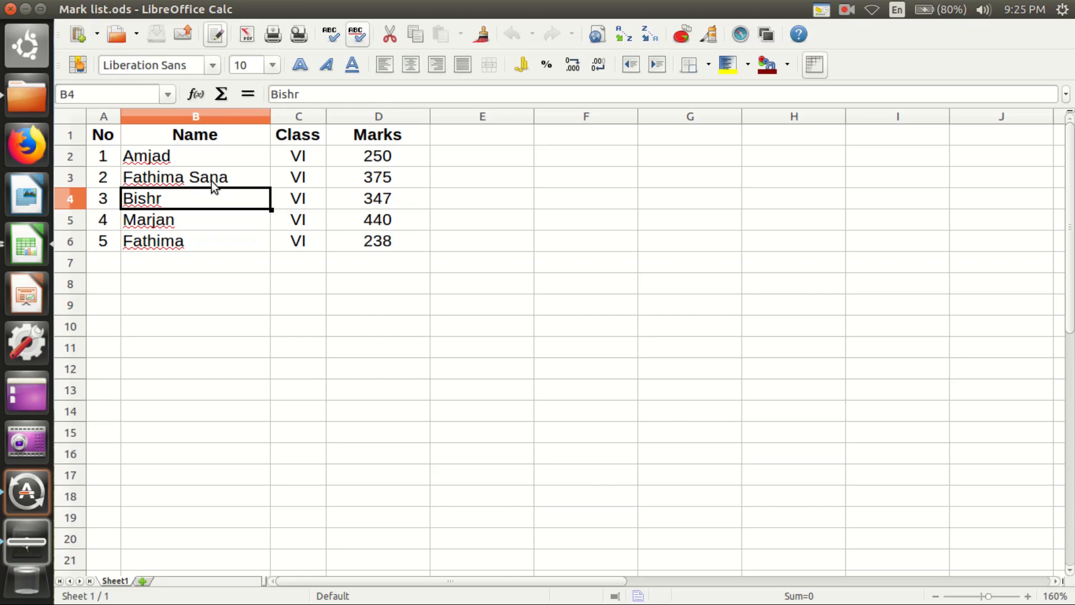
Insert a blank row above row 4 of the mark list.
{"action": "left_click", "coordinate": [157, 9]}
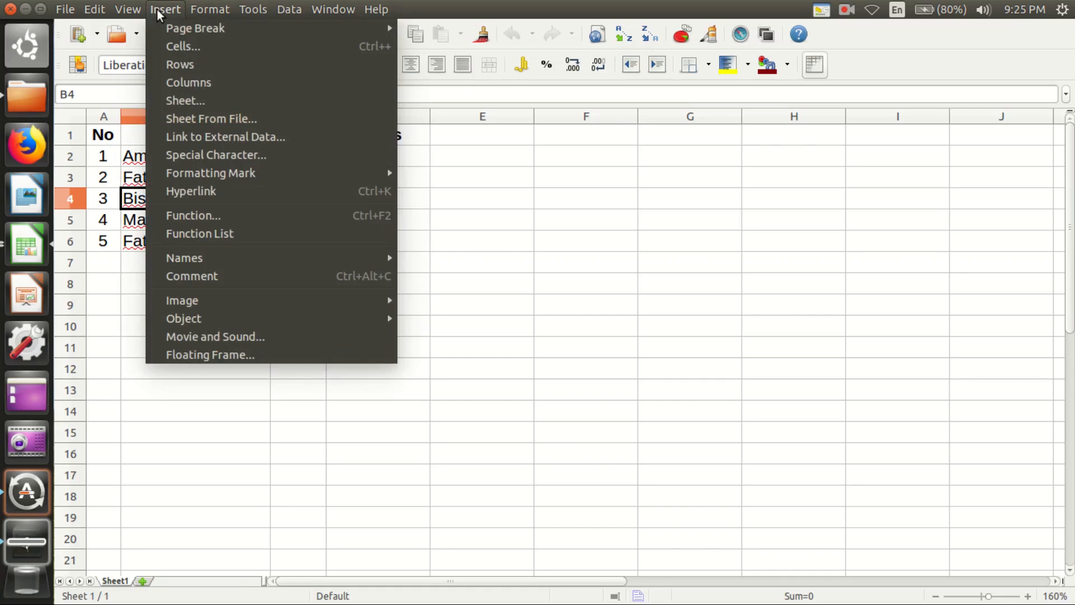
{"action": "left_click", "coordinate": [231, 65]}
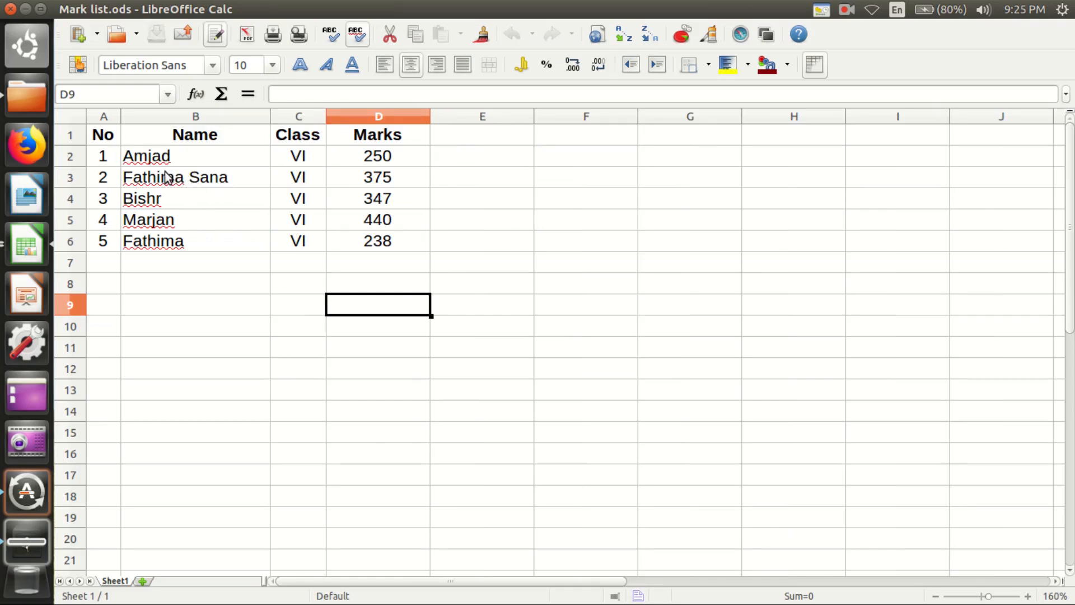
{"action": "left_click", "coordinate": [159, 204]}
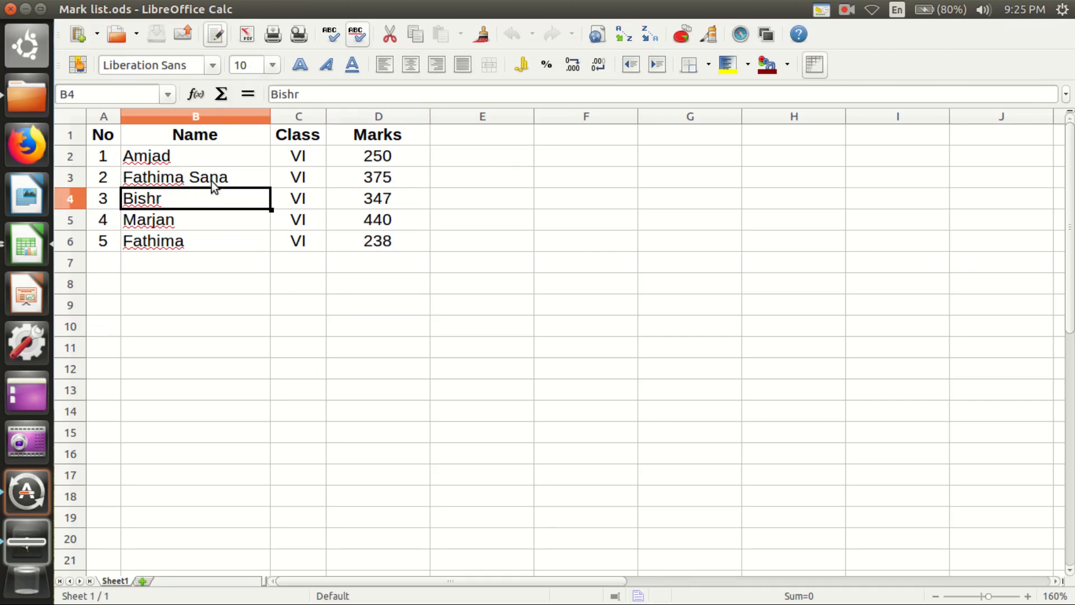
{"action": "left_click", "coordinate": [158, 10]}
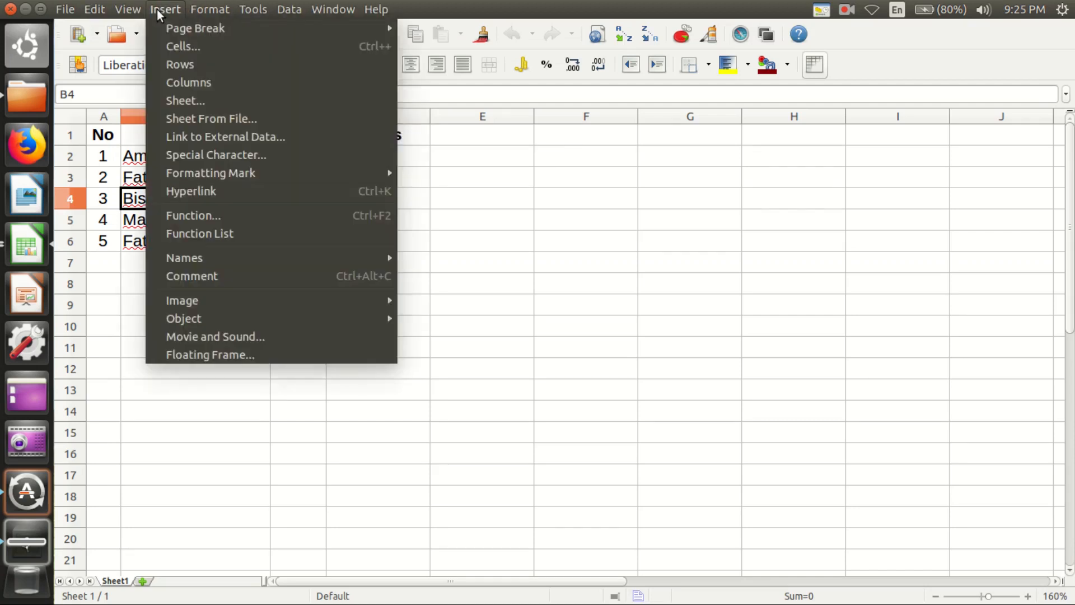
{"action": "left_click", "coordinate": [231, 64]}
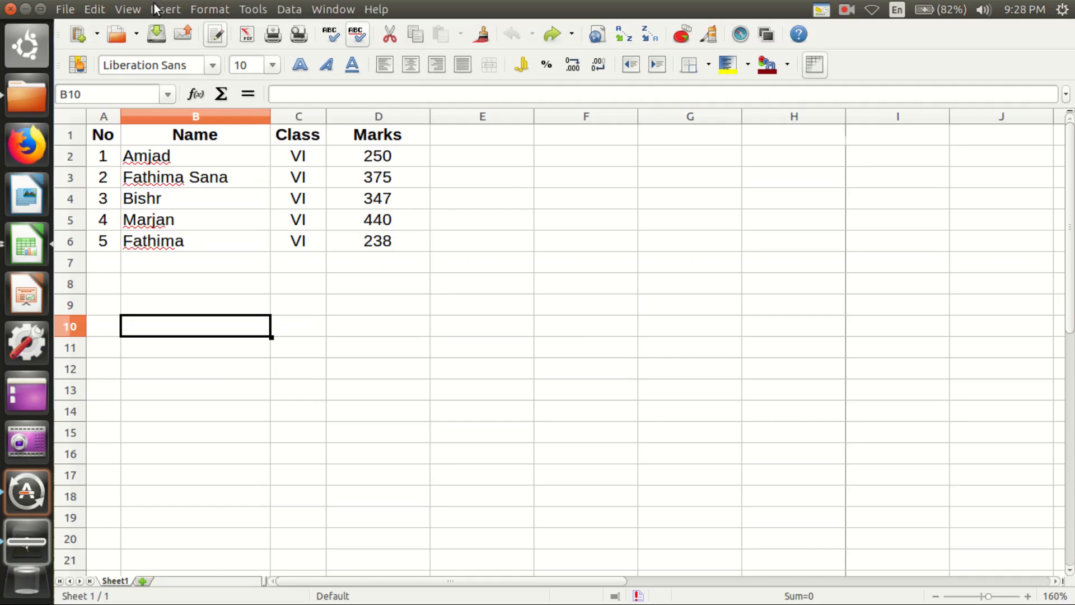
Insert a blank column before the Name column of the mark list.
{"action": "left_click", "coordinate": [165, 10]}
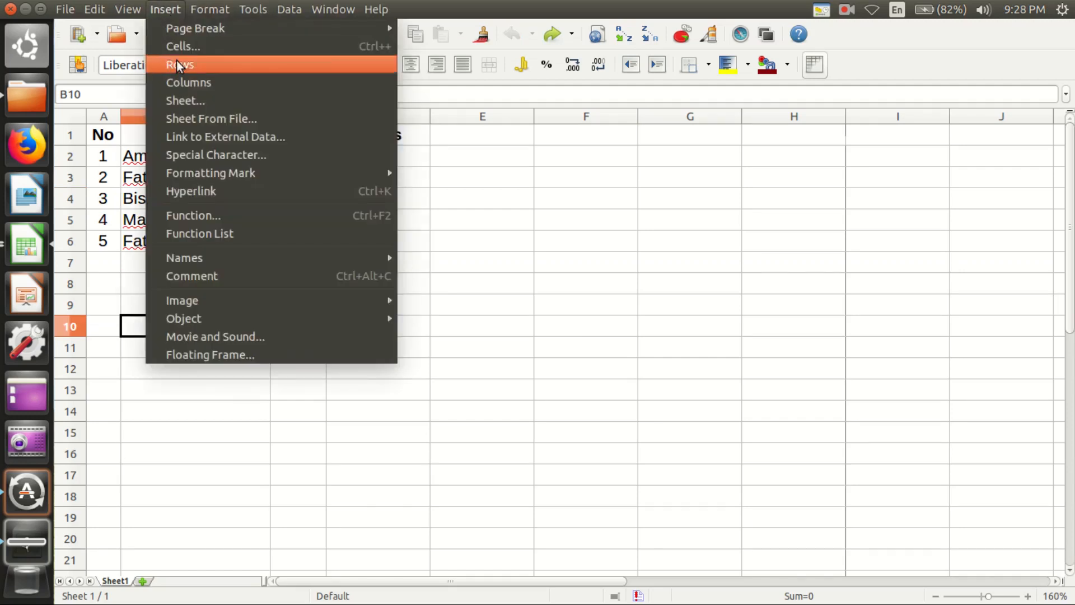
{"action": "left_click", "coordinate": [274, 84]}
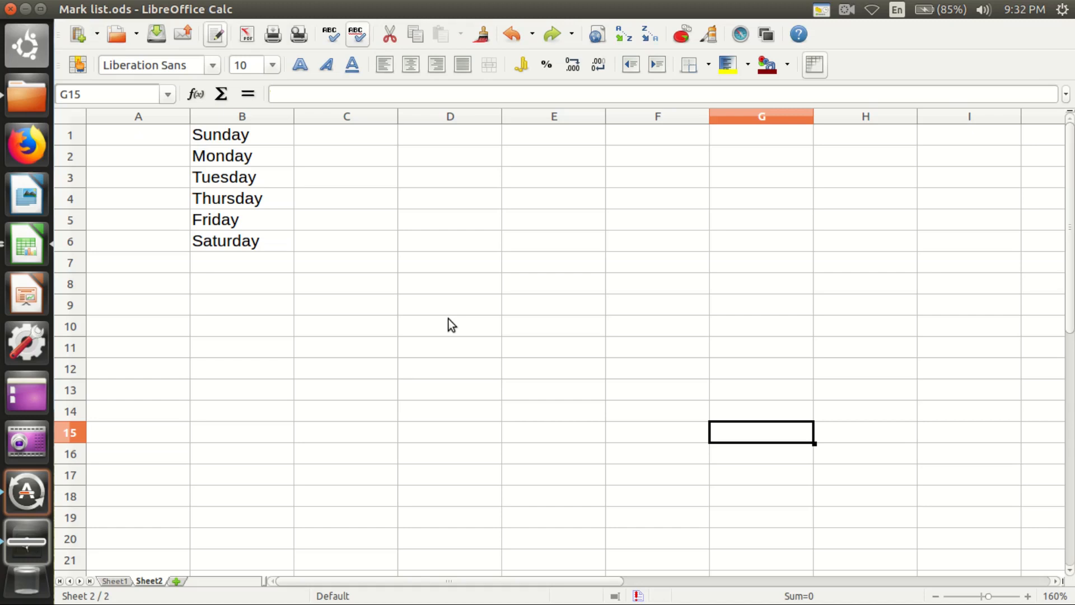
Insert a blank cell at B4, the Thursday entry in Sheet2, with the Shift cells down option.
{"action": "left_click", "coordinate": [215, 202]}
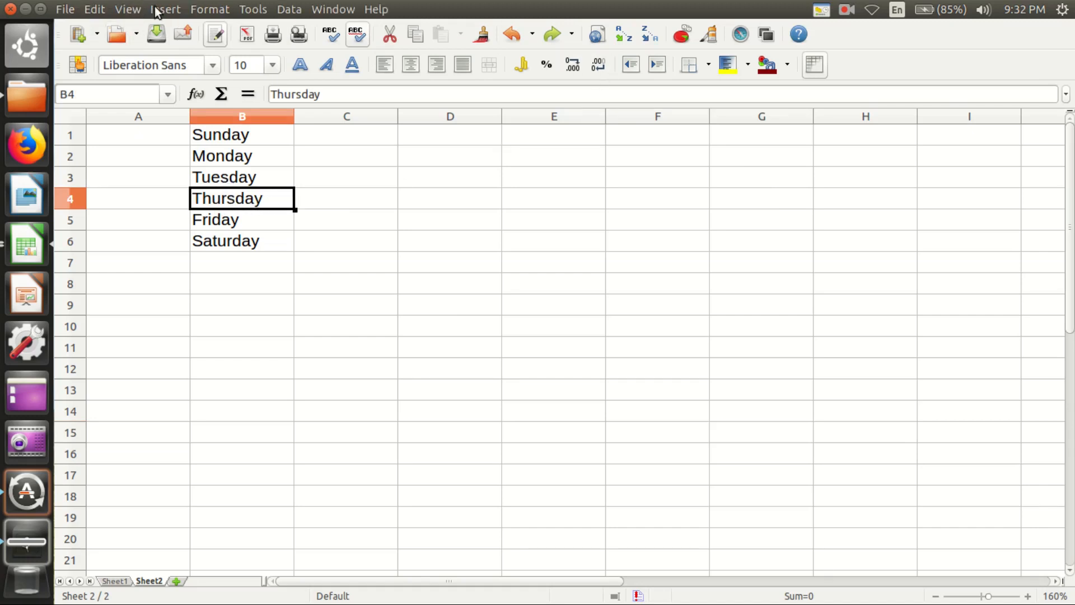
{"action": "left_click", "coordinate": [157, 10]}
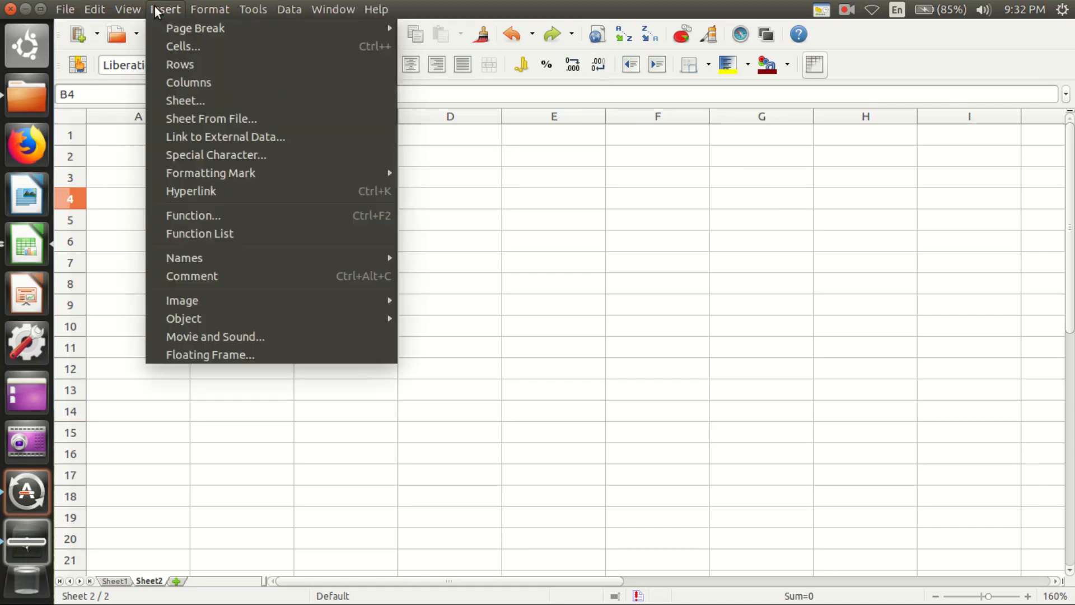
{"action": "left_click", "coordinate": [189, 47]}
{"action": "left_click", "coordinate": [552, 331]}
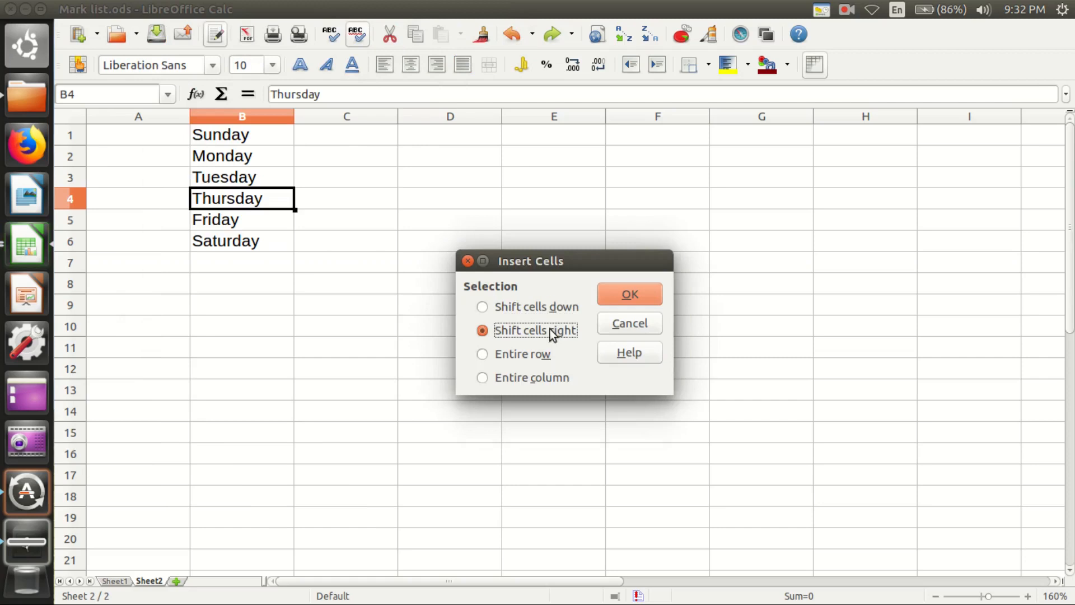
{"action": "left_click", "coordinate": [504, 308]}
{"action": "left_click", "coordinate": [552, 332]}
{"action": "left_click", "coordinate": [546, 312]}
{"action": "left_click", "coordinate": [553, 331]}
{"action": "left_click", "coordinate": [553, 309]}
{"action": "left_click", "coordinate": [552, 331]}
{"action": "left_click", "coordinate": [553, 309]}
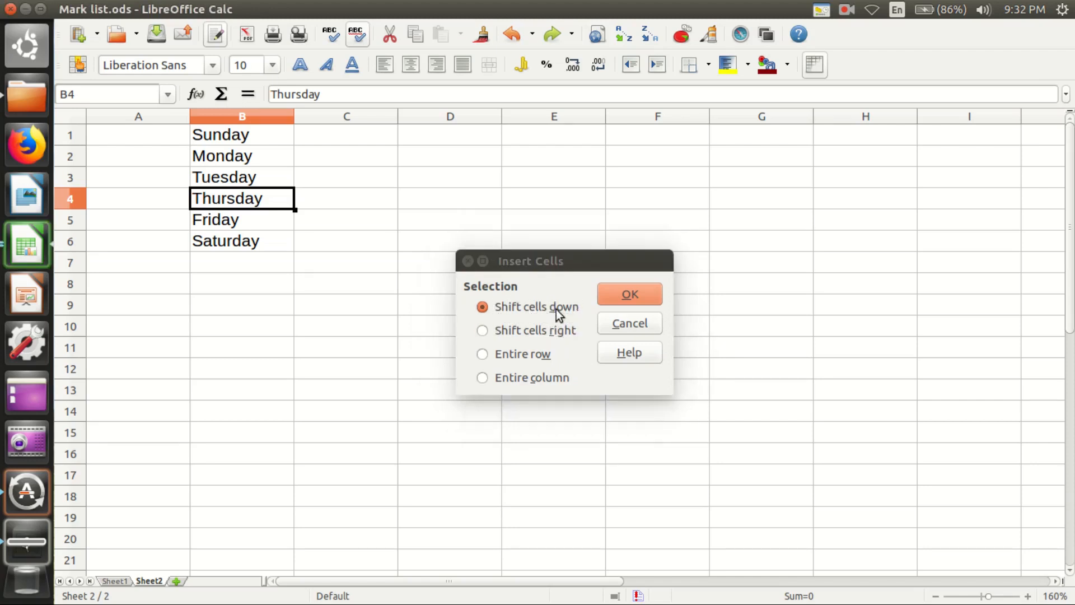
{"action": "left_click", "coordinate": [552, 331]}
{"action": "left_click", "coordinate": [551, 308]}
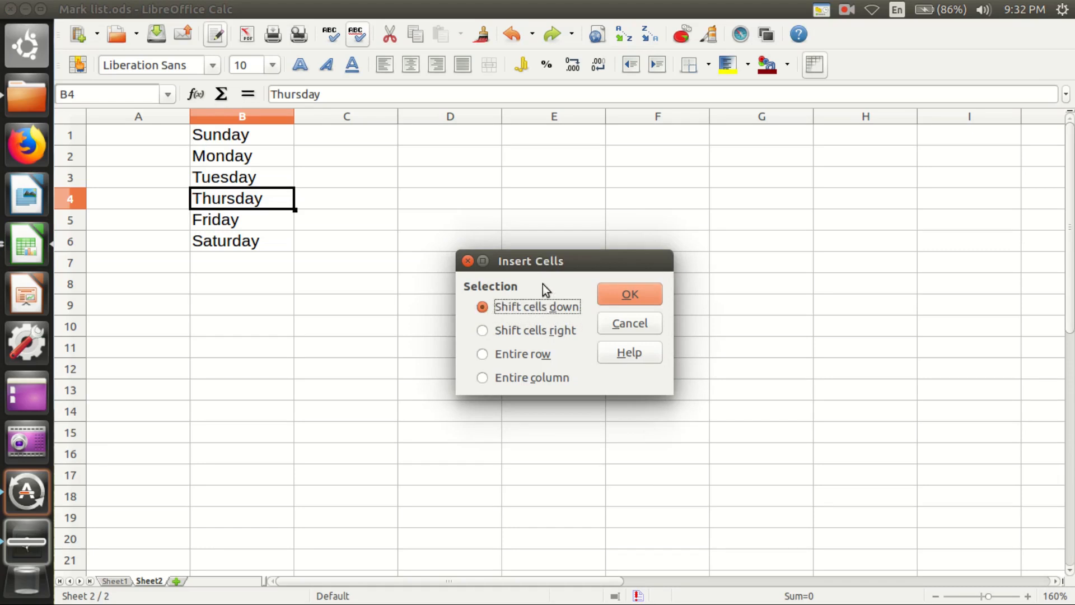
{"action": "left_click", "coordinate": [636, 297]}
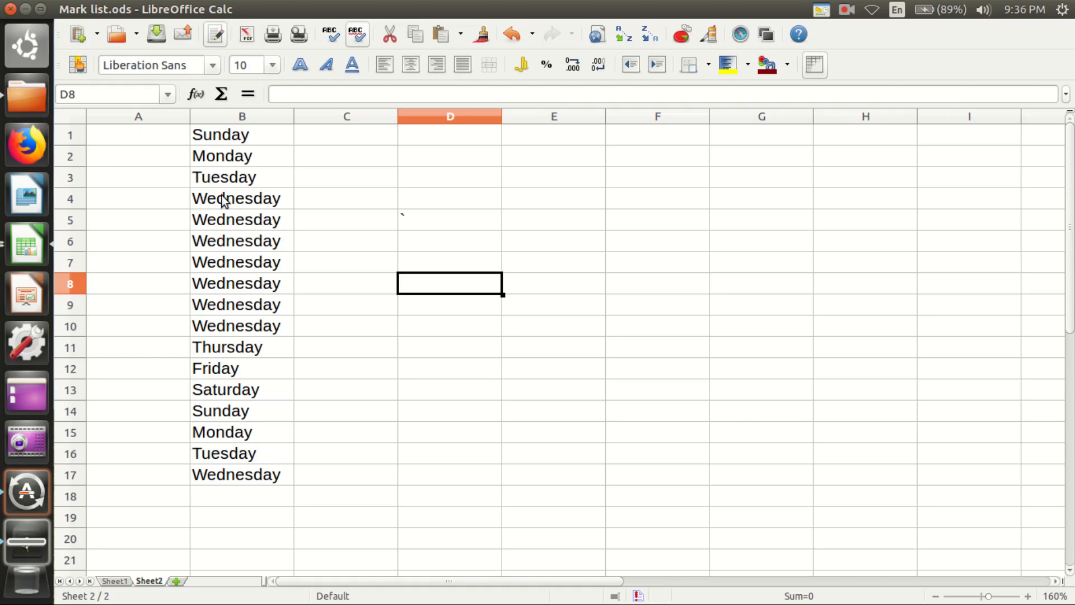
Delete the repeated Wednesday cells B4:B9 with the Shift cells up option.
{"action": "left_click_drag", "start_coordinate": [224, 200], "coordinate": [239, 311]}
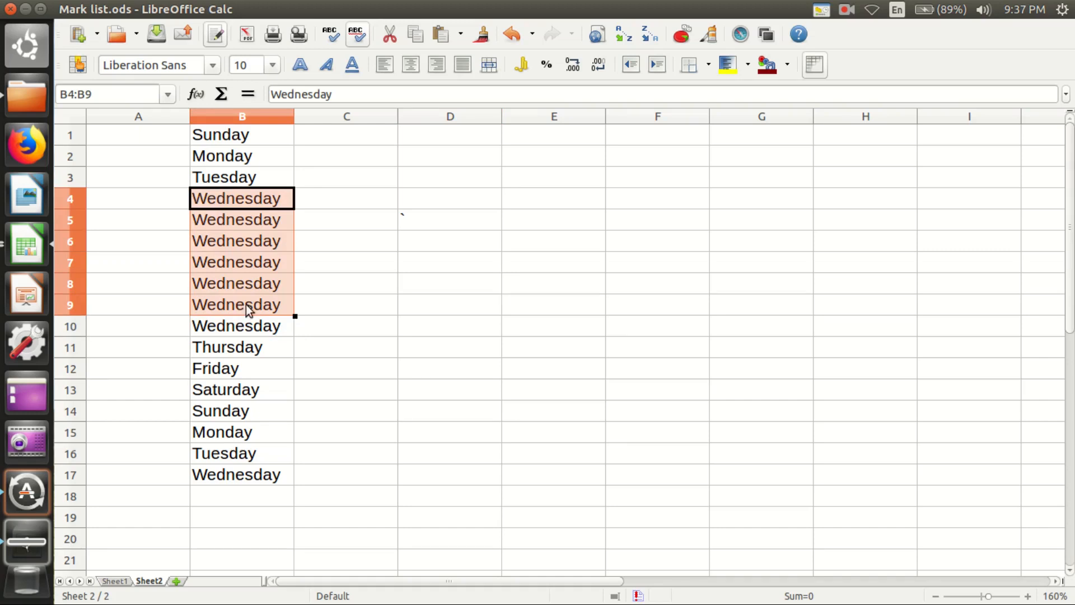
{"action": "left_click", "coordinate": [95, 10]}
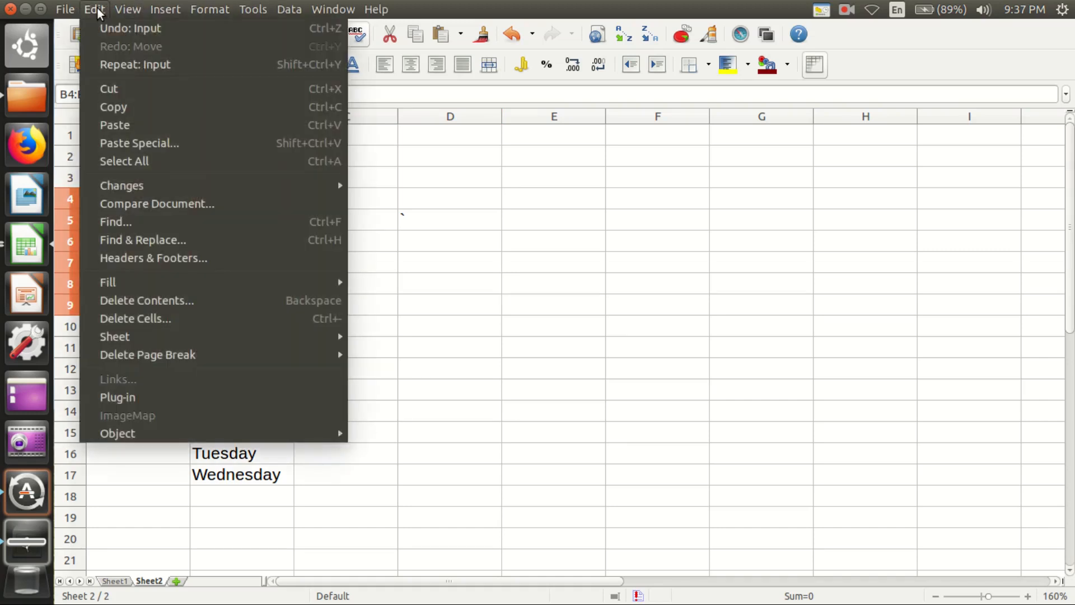
{"action": "left_click", "coordinate": [198, 322]}
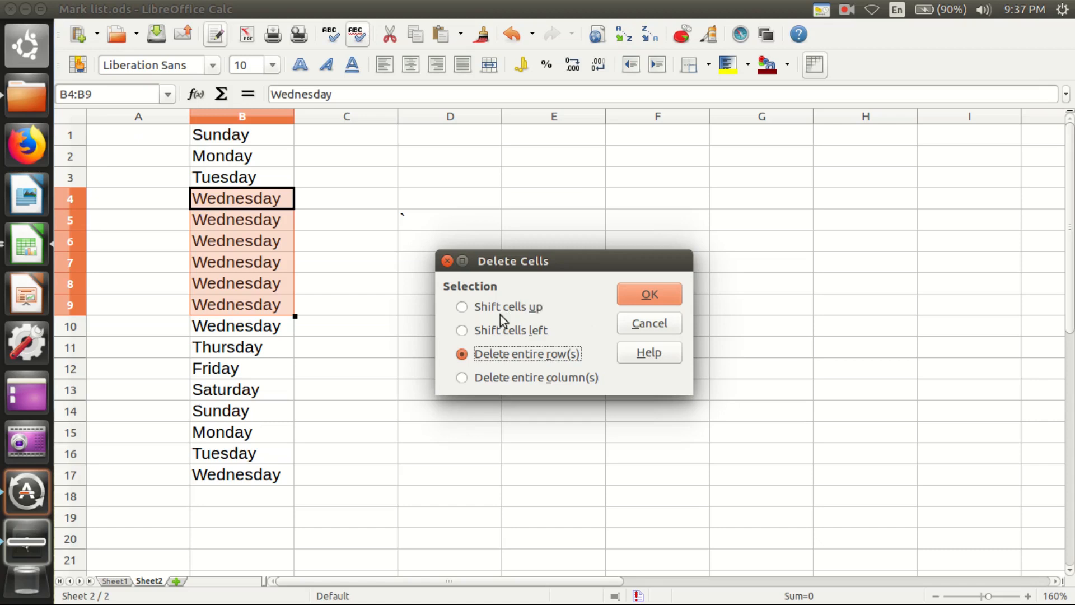
{"action": "left_click", "coordinate": [478, 309]}
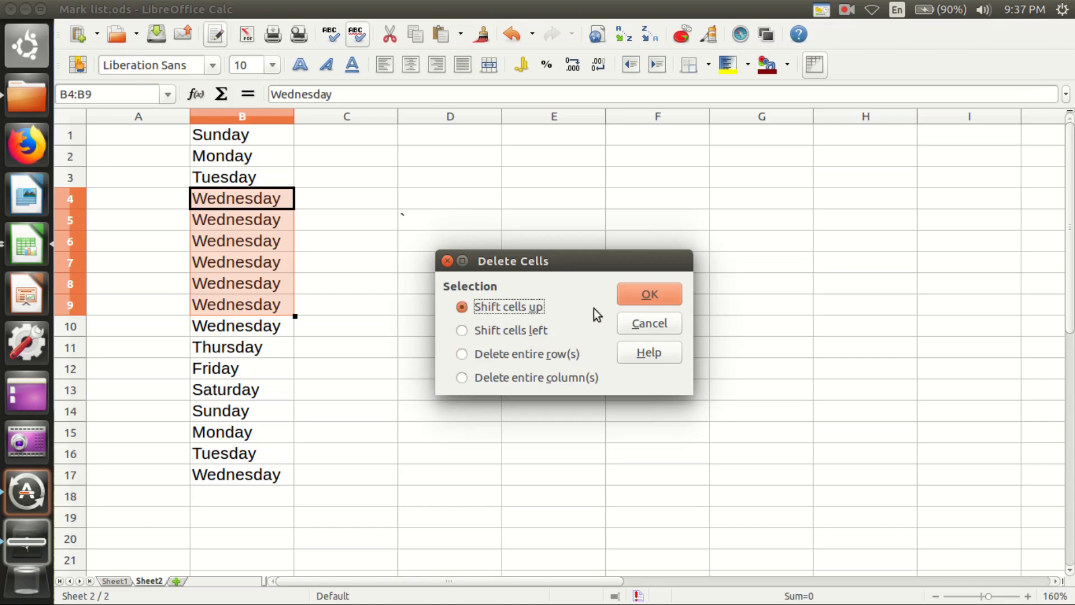
{"action": "left_click", "coordinate": [640, 293]}
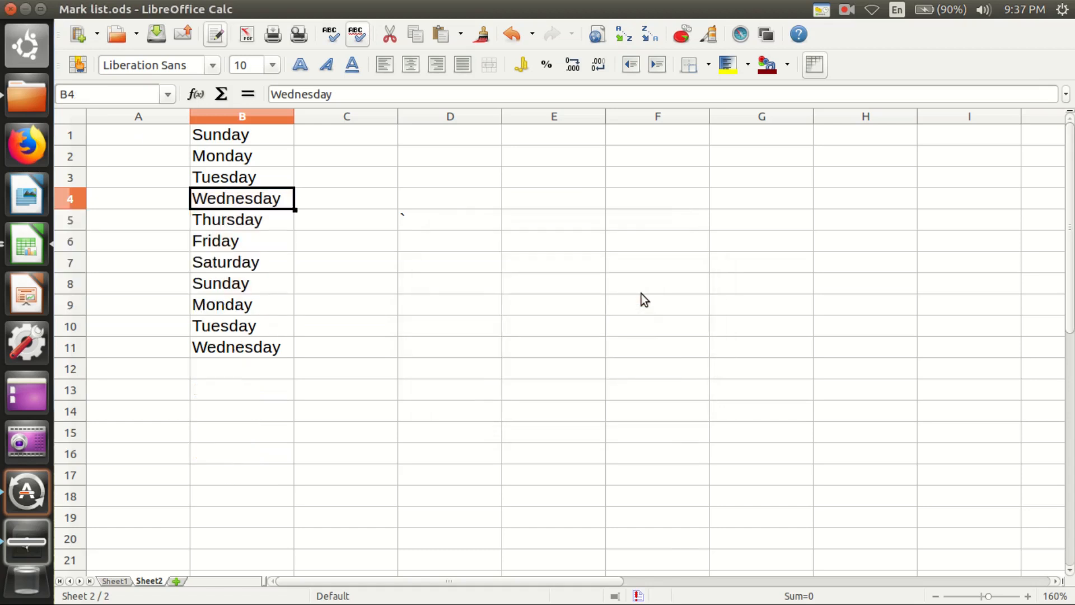
{"action": "left_click", "coordinate": [474, 307]}
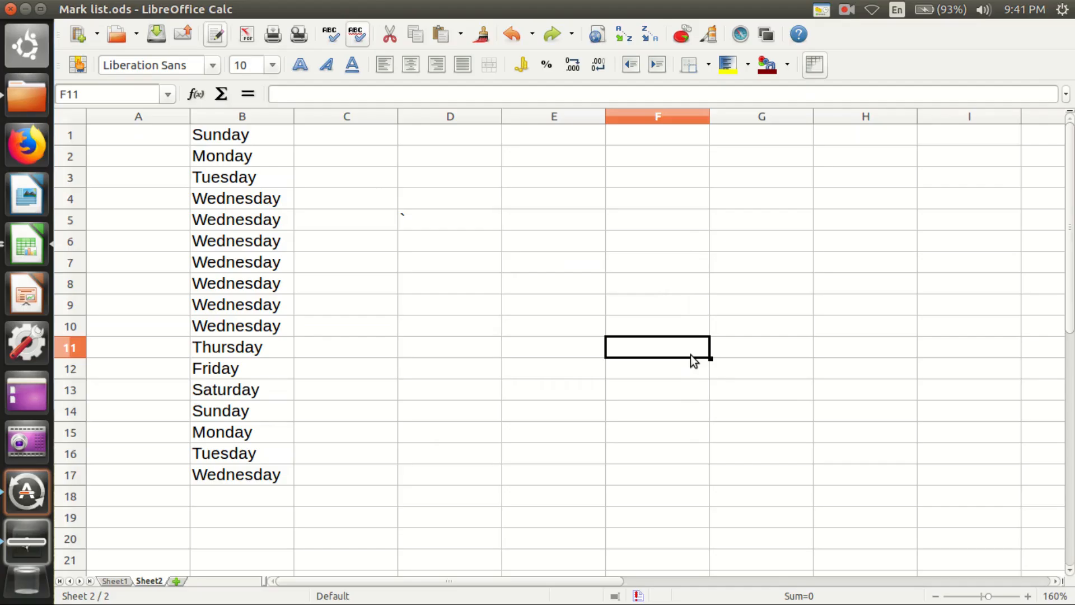
Delete the repeated Wednesday cells B6:B10, shifting the cells below them up.
{"action": "left_click_drag", "start_coordinate": [251, 332], "coordinate": [260, 241]}
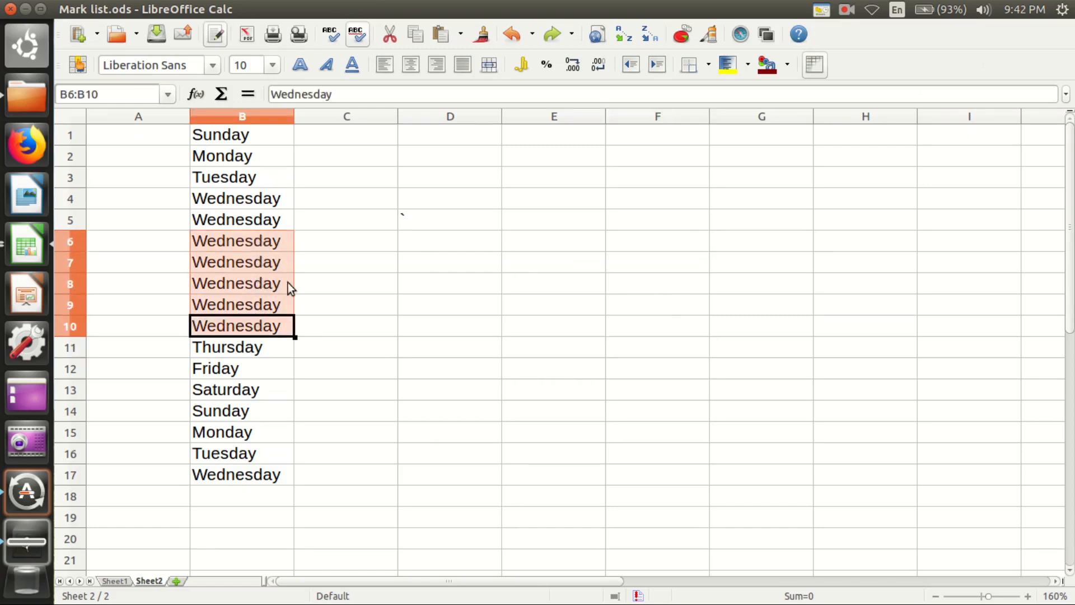
{"action": "right_click", "coordinate": [266, 240]}
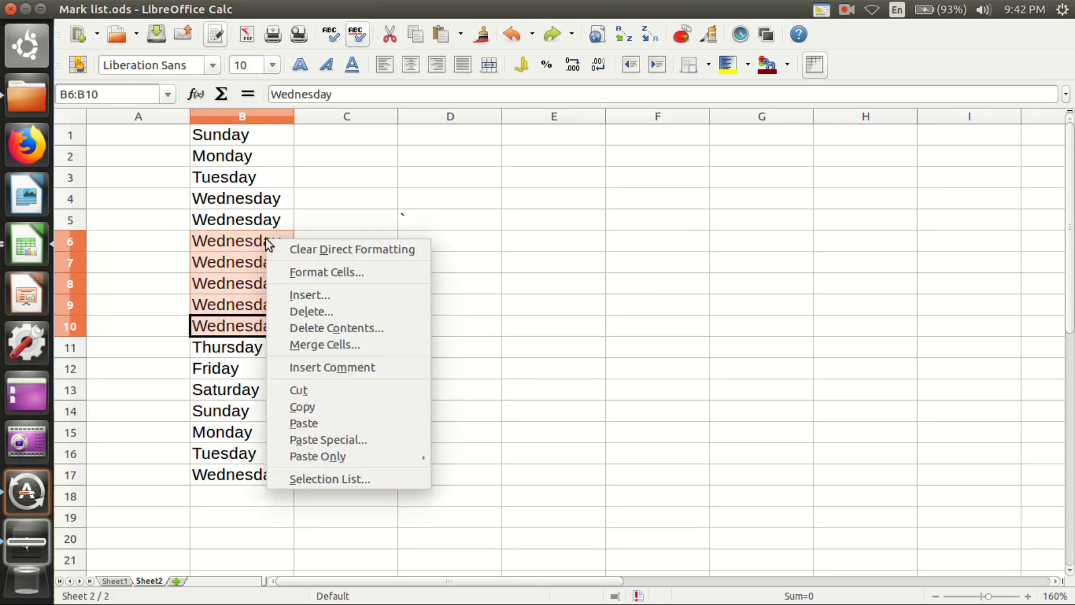
{"action": "left_click", "coordinate": [367, 312]}
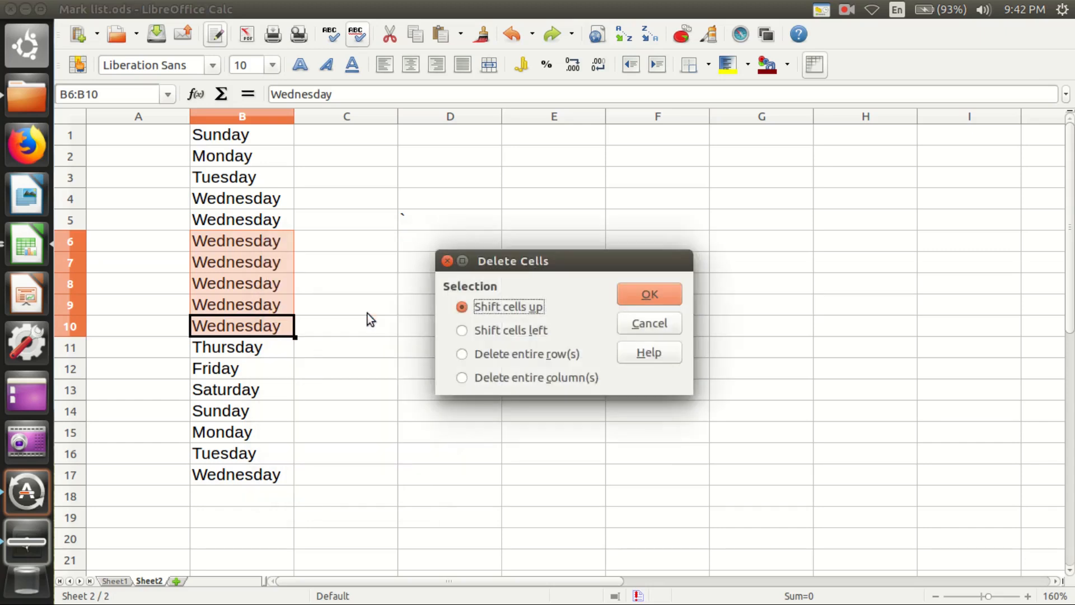
{"action": "left_click", "coordinate": [634, 297]}
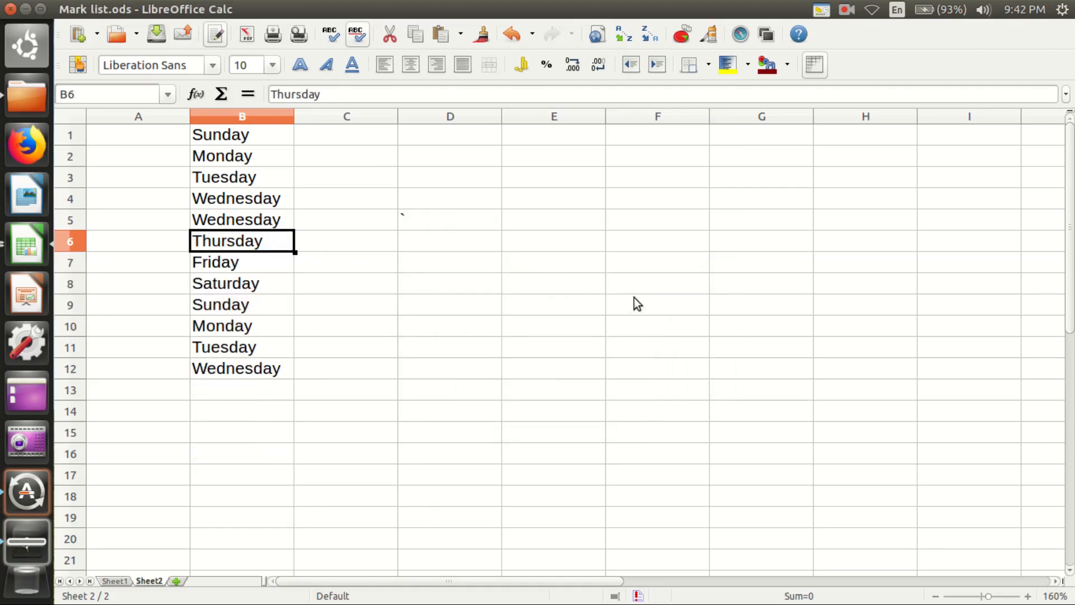